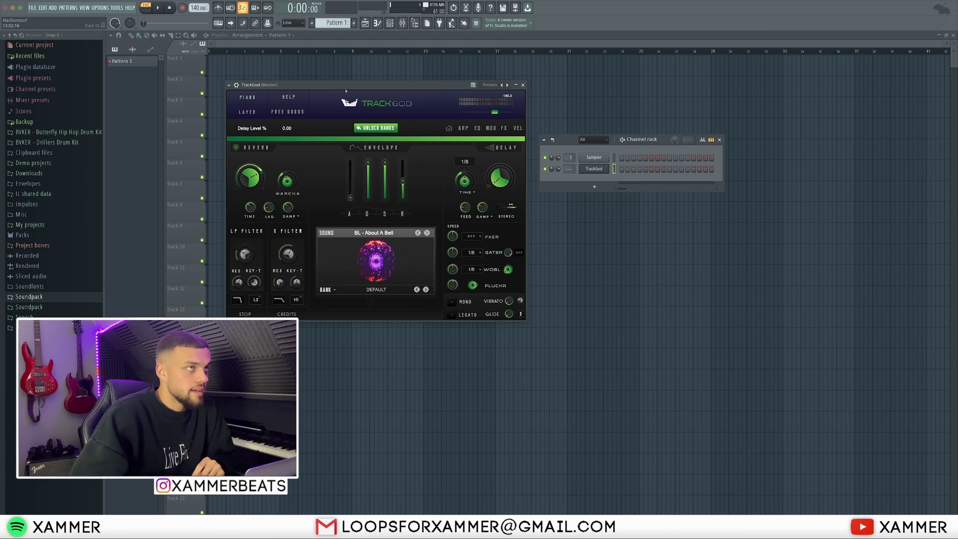
# Move the TrackGod window down slightly and browse the Default bank's list of sounds
pyautogui.moveTo(341, 86); pyautogui.dragTo(341, 96)
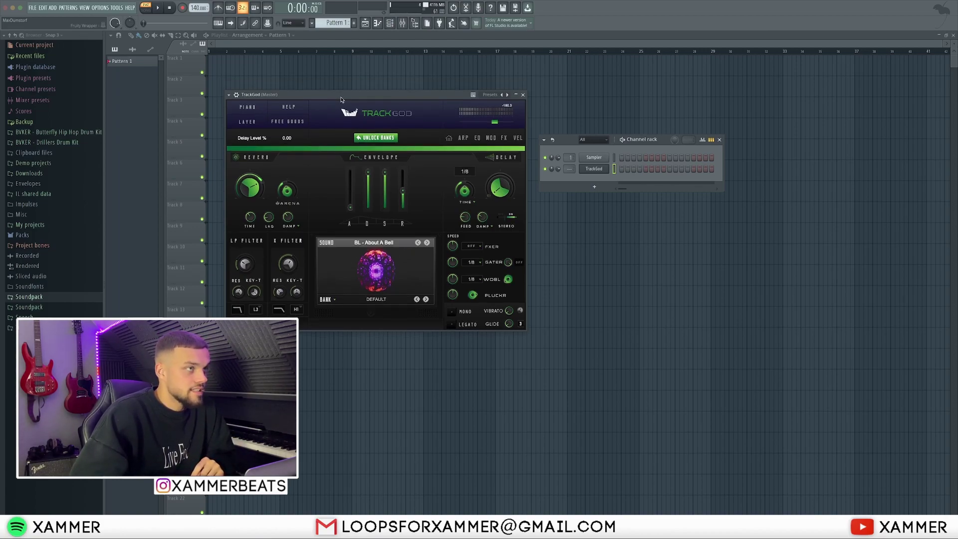
pyautogui.click(394, 242)
pyautogui.scroll(-5, 414, 304)
pyautogui.scroll(3, 414, 310)
pyautogui.scroll(-6, 423, 135)
pyautogui.click(378, 314)
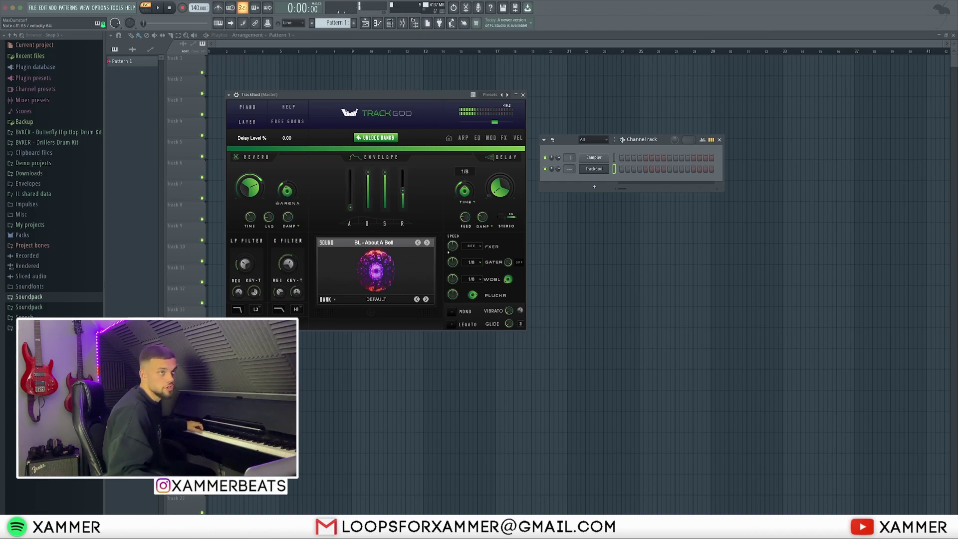
# Audition successive Default bank sounds, including BL - Featherweight, BL - Metro Bellin and BL - Rings, up to GT - Flutta
pyautogui.click(428, 243)
pyautogui.click(428, 243)
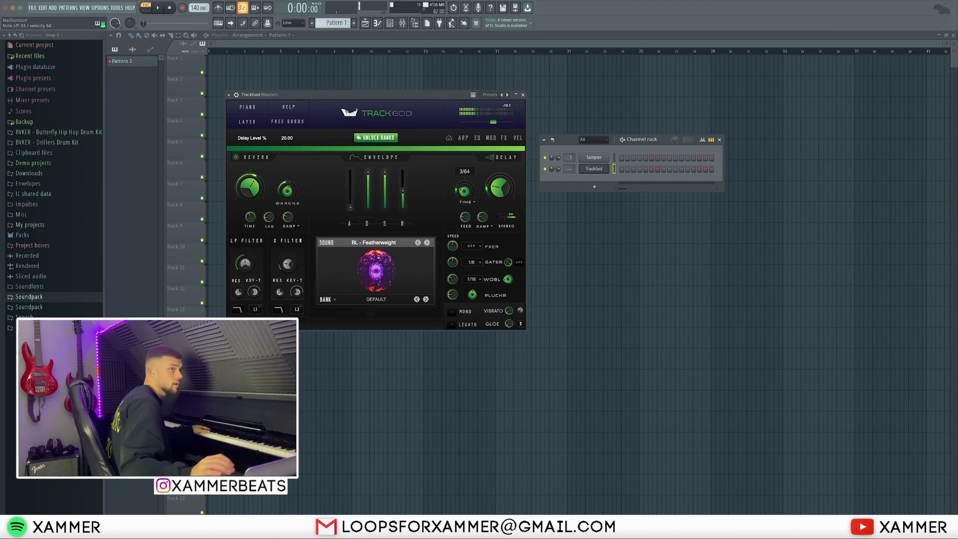
pyautogui.click(428, 243)
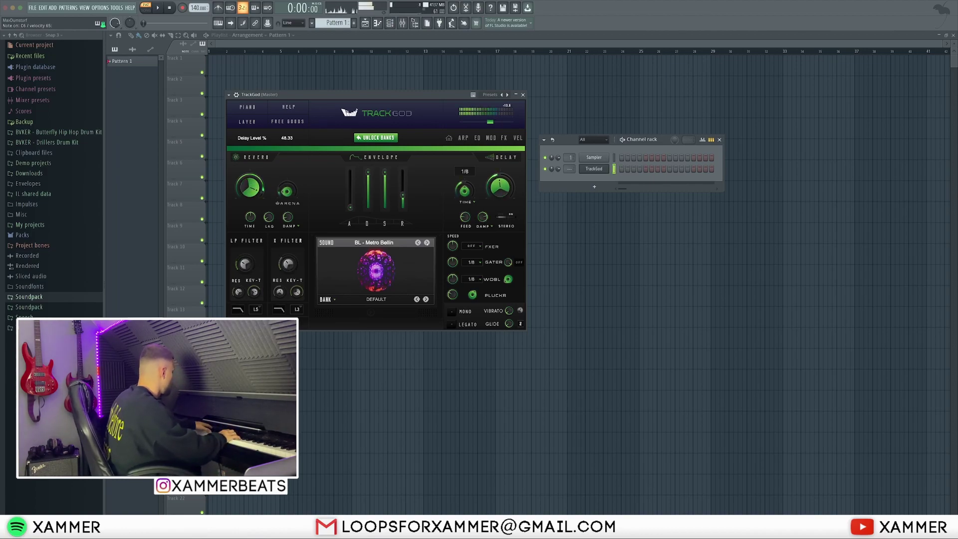
pyautogui.click(427, 244)
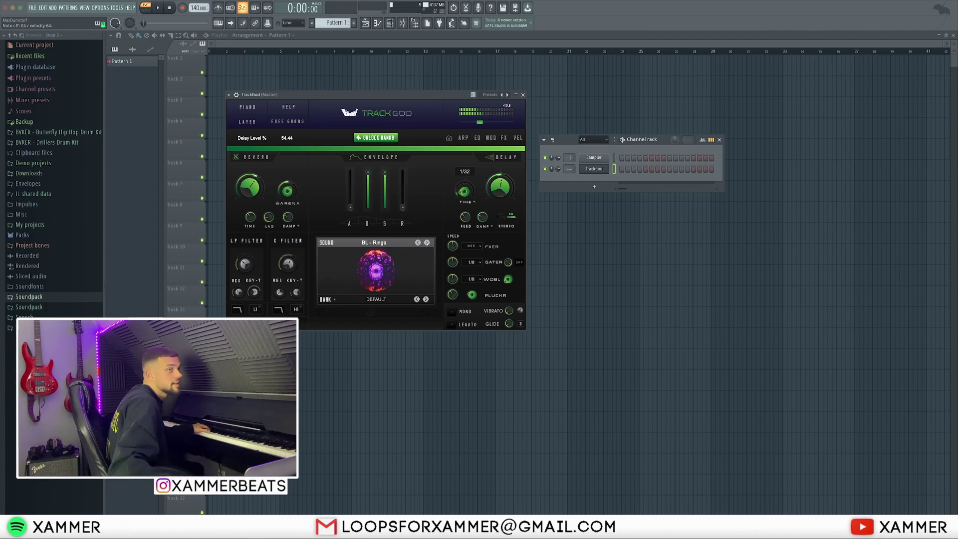
pyautogui.click(427, 243)
pyautogui.click(428, 243)
pyautogui.click(427, 243)
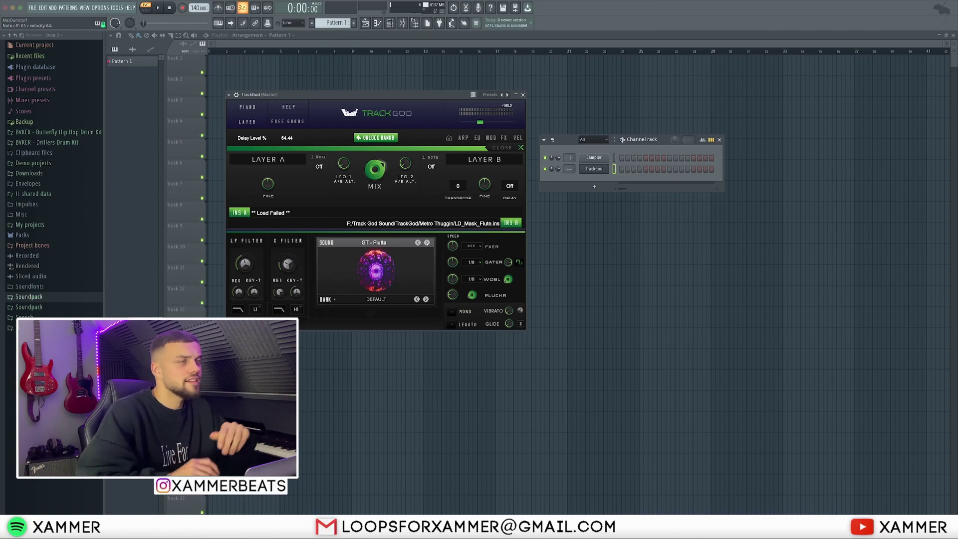
# Move the TrackGod window up and advance through KY - Organ Magic to the KY - Reverse Bell sound
pyautogui.moveTo(377, 94); pyautogui.dragTo(376, 75)
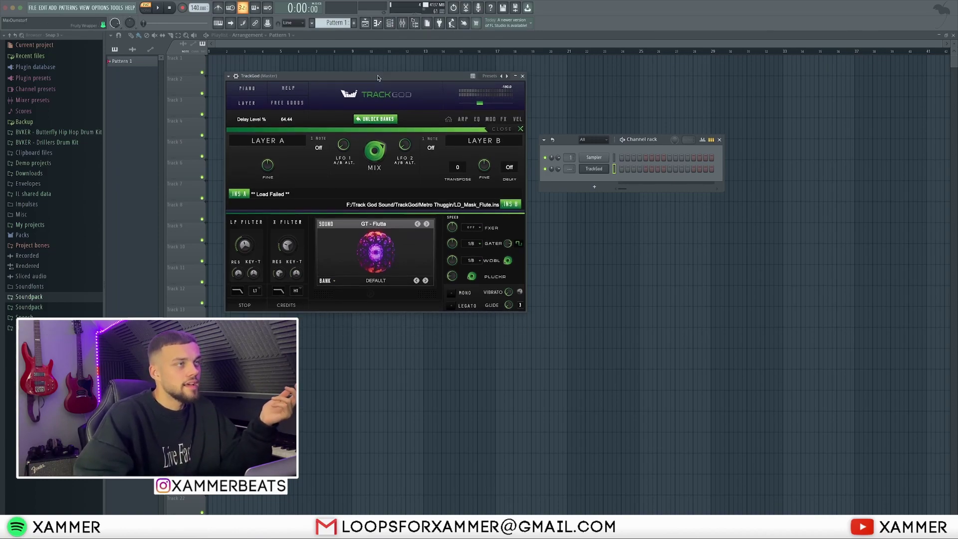
pyautogui.click(427, 224)
pyautogui.click(426, 224)
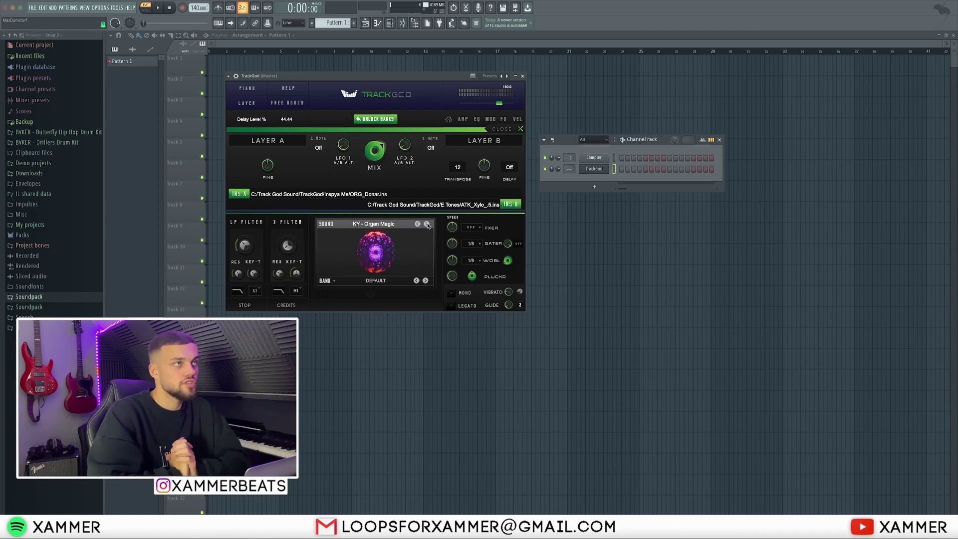
pyautogui.moveTo(339, 76); pyautogui.dragTo(338, 71)
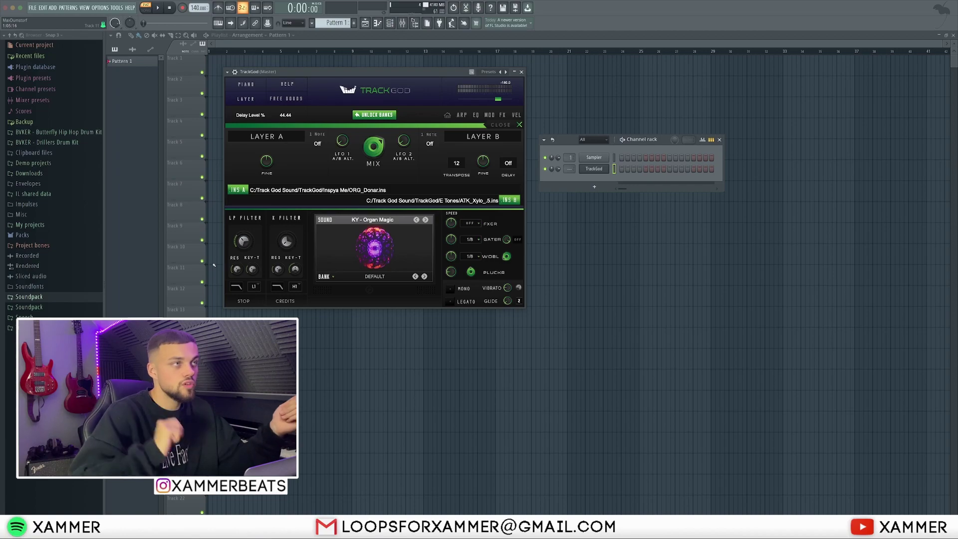
pyautogui.click(426, 220)
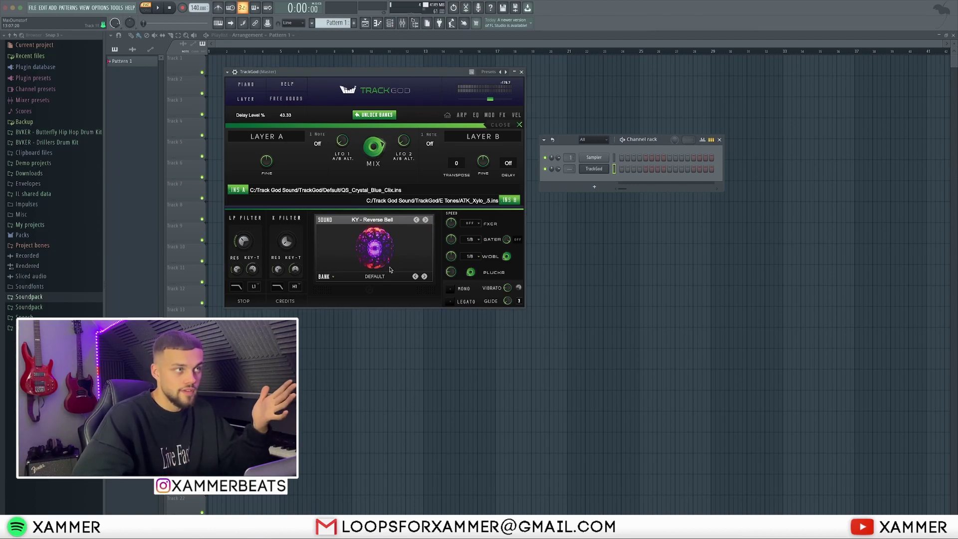
# Preview the Hypeman 1 and Hypeman 2 banks, including VC - Smoke Some, and return to the Default bank
pyautogui.click(425, 276)
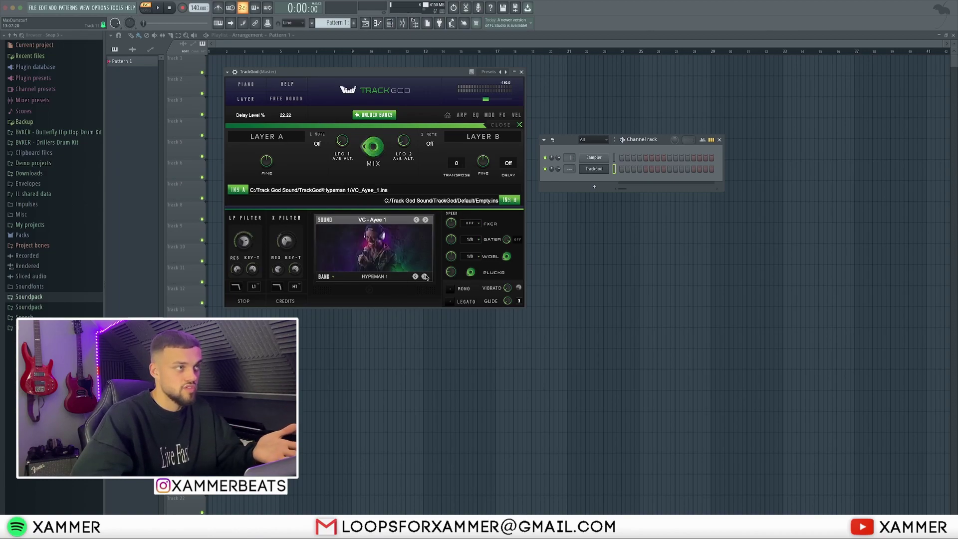
pyautogui.click(426, 221)
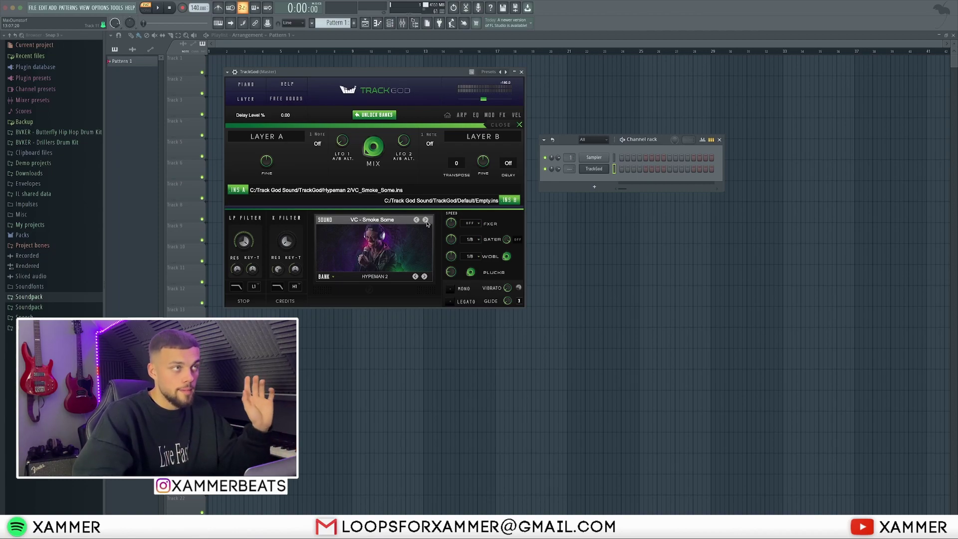
pyautogui.click(416, 277)
pyautogui.click(416, 277)
pyautogui.click(425, 277)
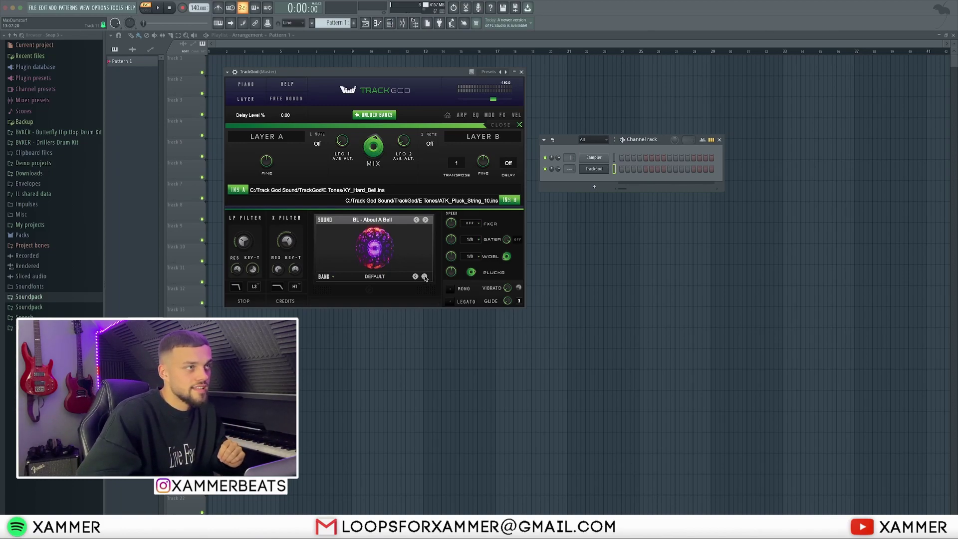
# Browse the sound banks from Hypeman 1 through Galaxy, ending back on Hypeman 1
pyautogui.click(425, 277)
pyautogui.click(426, 220)
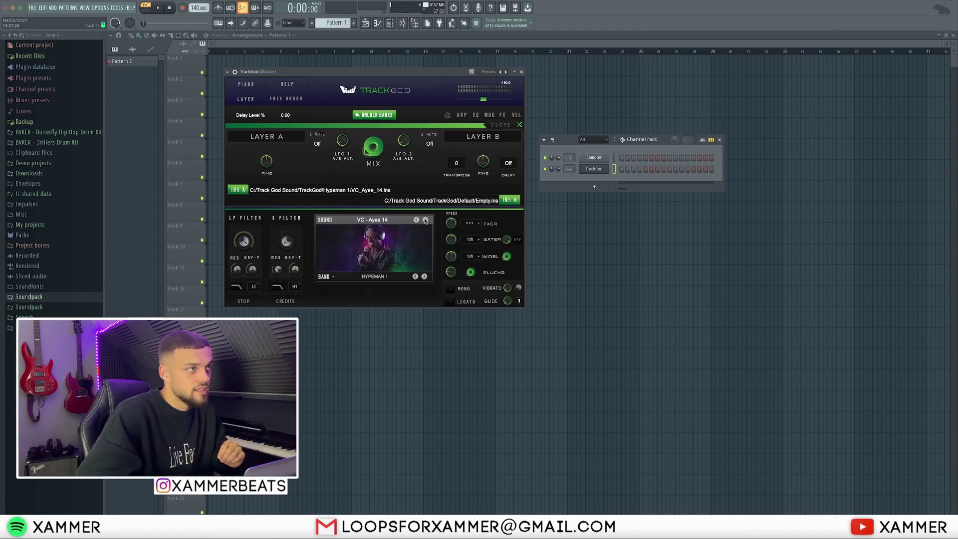
pyautogui.click(424, 277)
pyautogui.click(424, 278)
pyautogui.click(425, 278)
pyautogui.click(425, 278)
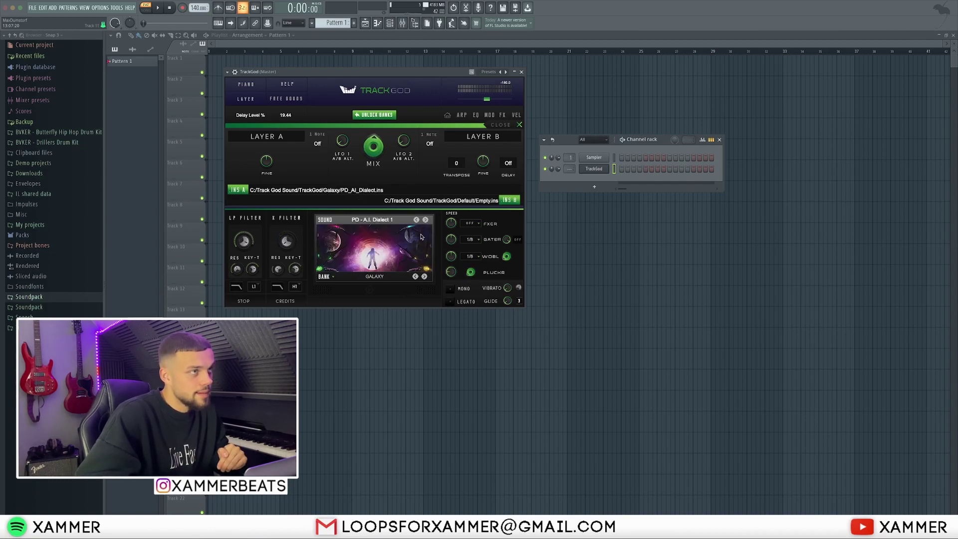
pyautogui.click(425, 278)
pyautogui.click(424, 278)
pyautogui.click(415, 277)
pyautogui.click(415, 277)
# Load VC - Ayee 14 from the Hypeman 1 sound list and advance to VC - Ayee 18
pyautogui.click(384, 219)
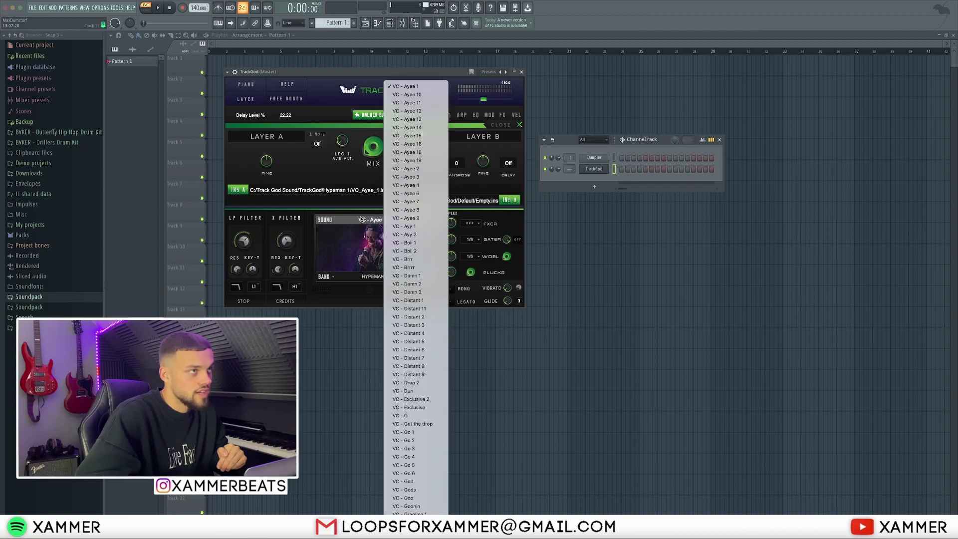
pyautogui.click(420, 127)
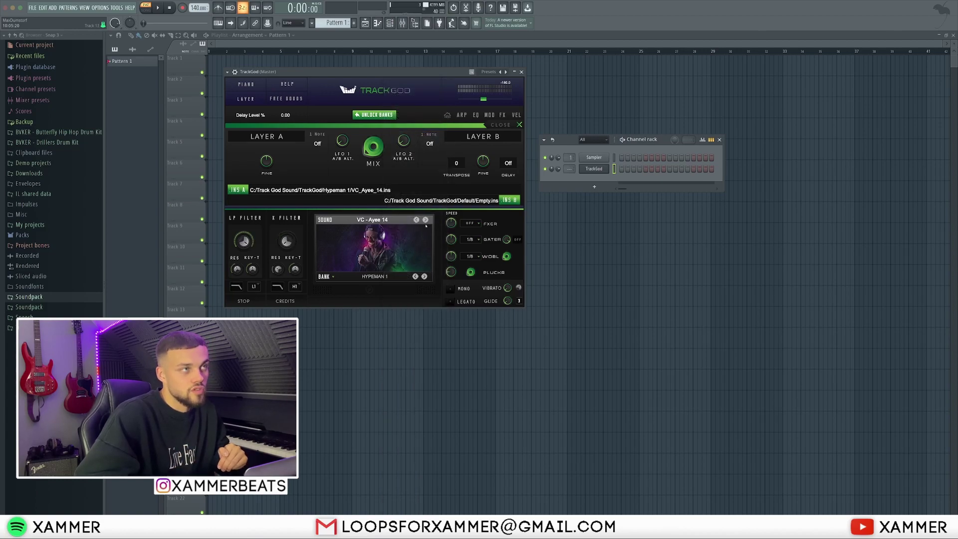
pyautogui.click(426, 220)
pyautogui.click(425, 220)
pyautogui.click(425, 220)
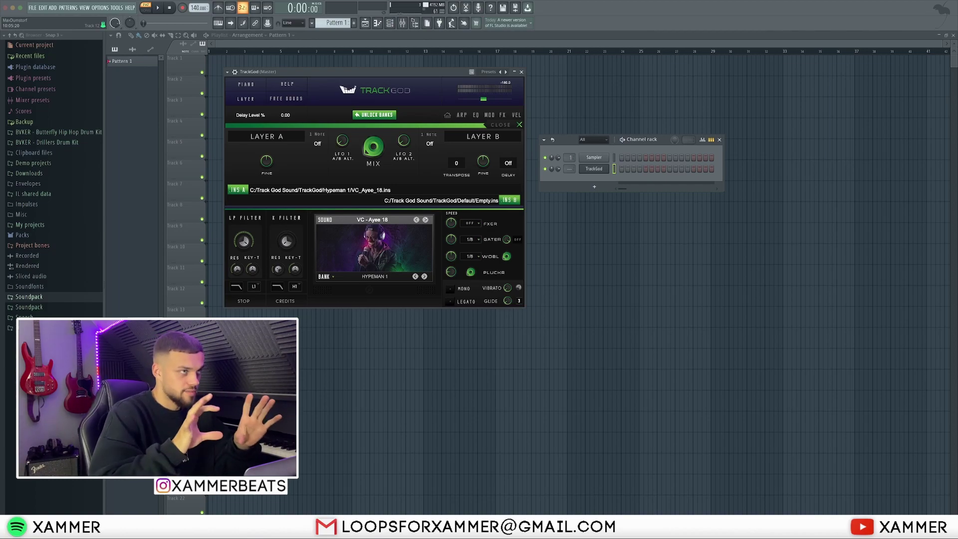
# Browse the Nova and 808 God banks, ending back on the Default bank with BL - About A Bell
pyautogui.click(425, 277)
pyautogui.click(425, 276)
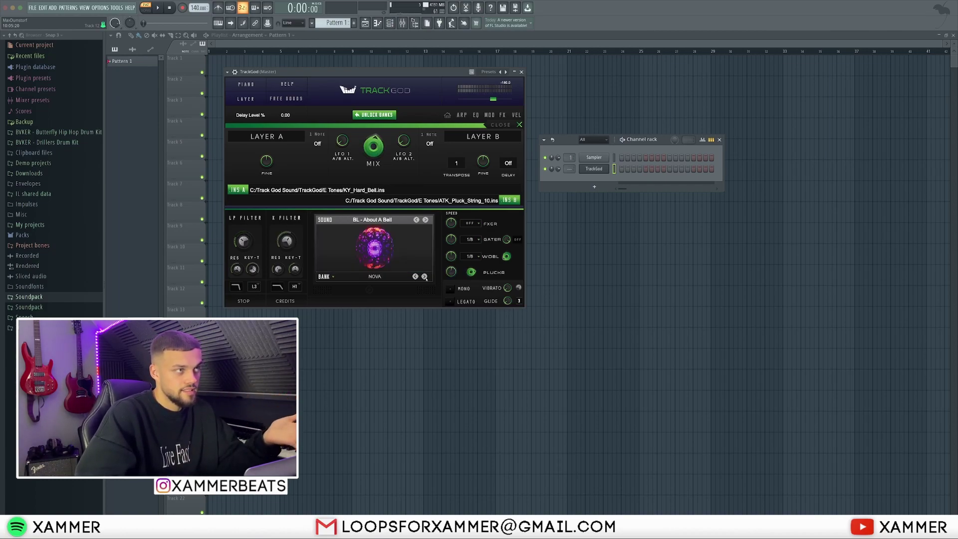
pyautogui.click(416, 277)
pyautogui.click(415, 277)
pyautogui.click(416, 277)
pyautogui.click(416, 277)
pyautogui.click(415, 277)
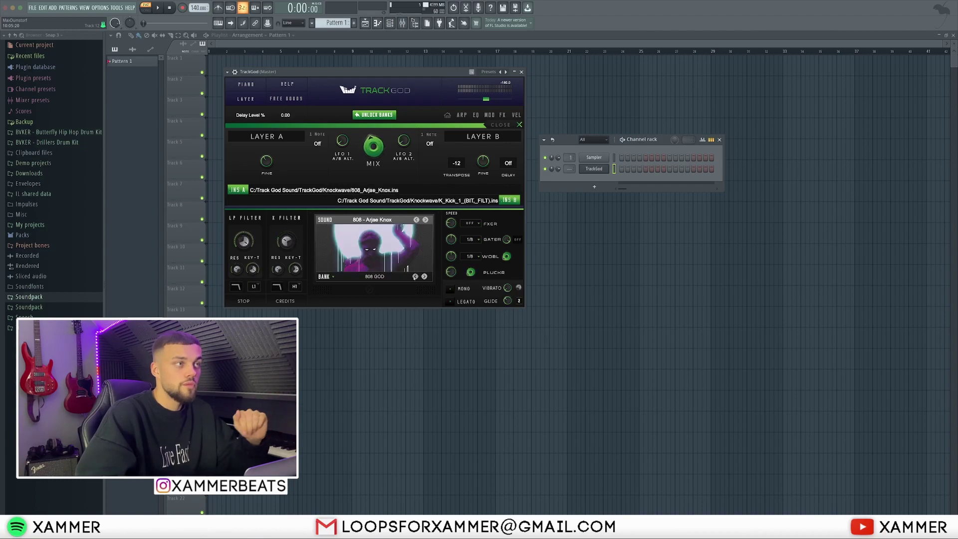
pyautogui.click(425, 278)
pyautogui.click(424, 277)
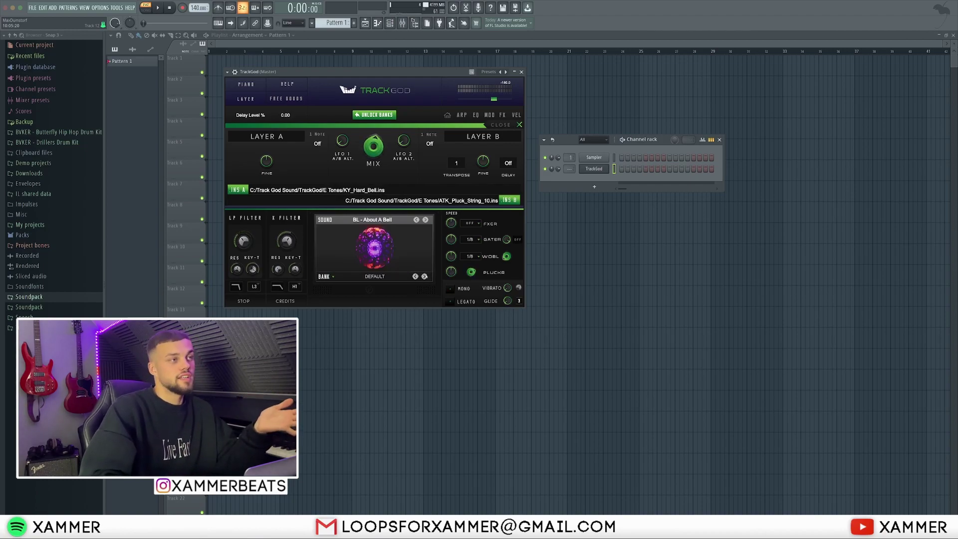
# Reposition the TrackGod window and audition Hypeman 2 vocals from VC - Right through VC - Smoke Some to VC - Swag 1
pyautogui.moveTo(368, 73); pyautogui.dragTo(343, 80)
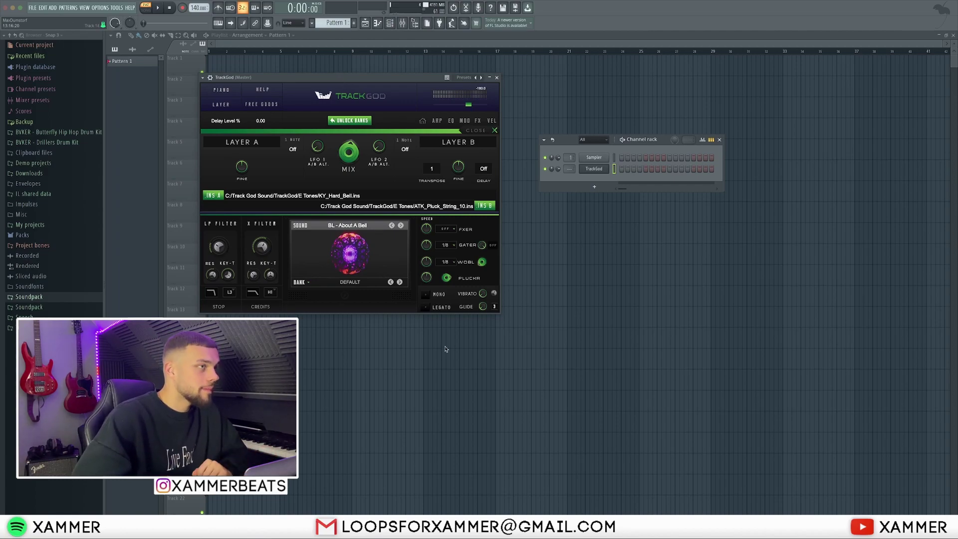
pyautogui.click(401, 283)
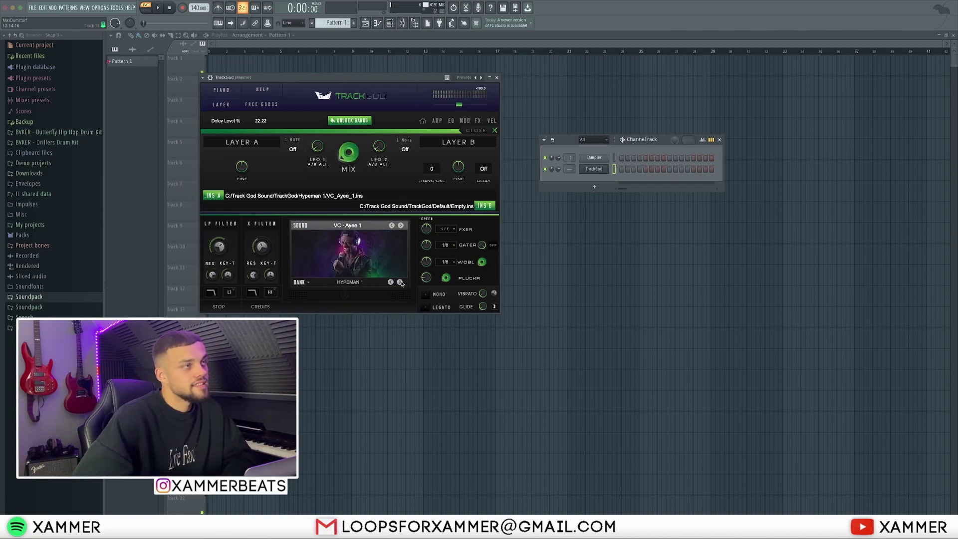
pyautogui.click(401, 282)
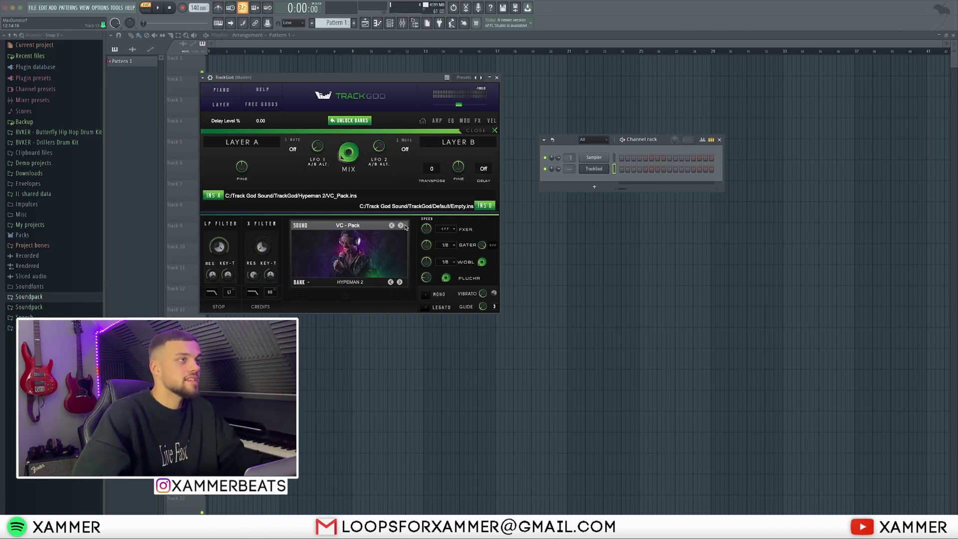
pyautogui.click(403, 226)
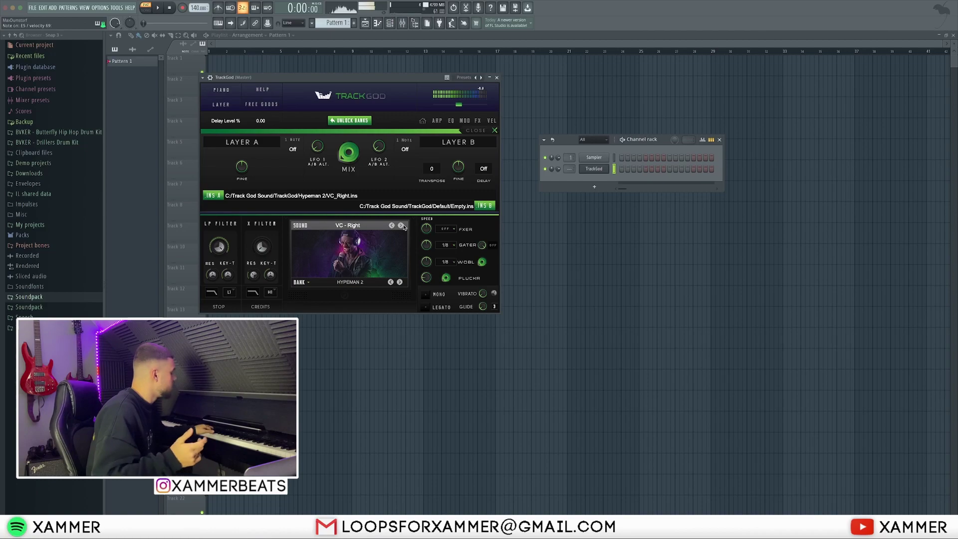
pyautogui.click(403, 227)
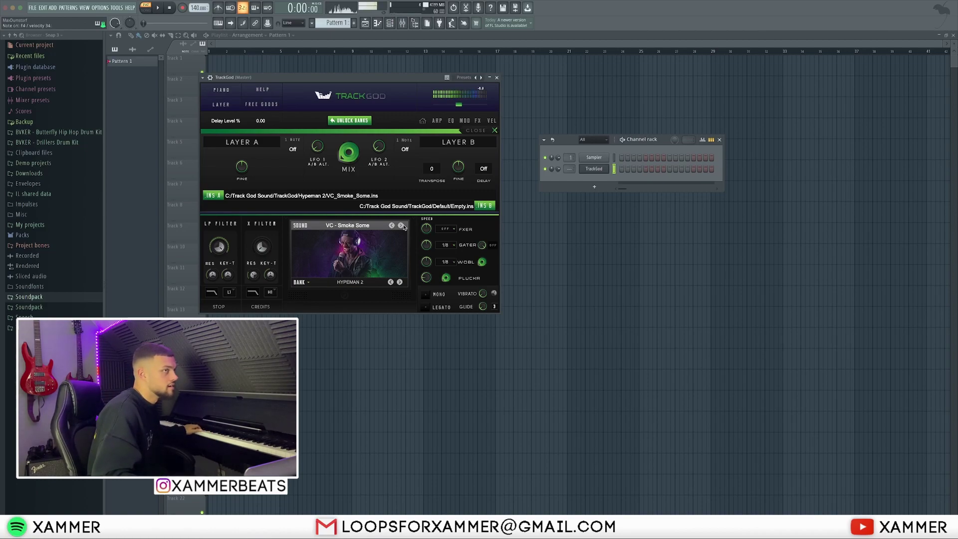
pyautogui.click(402, 226)
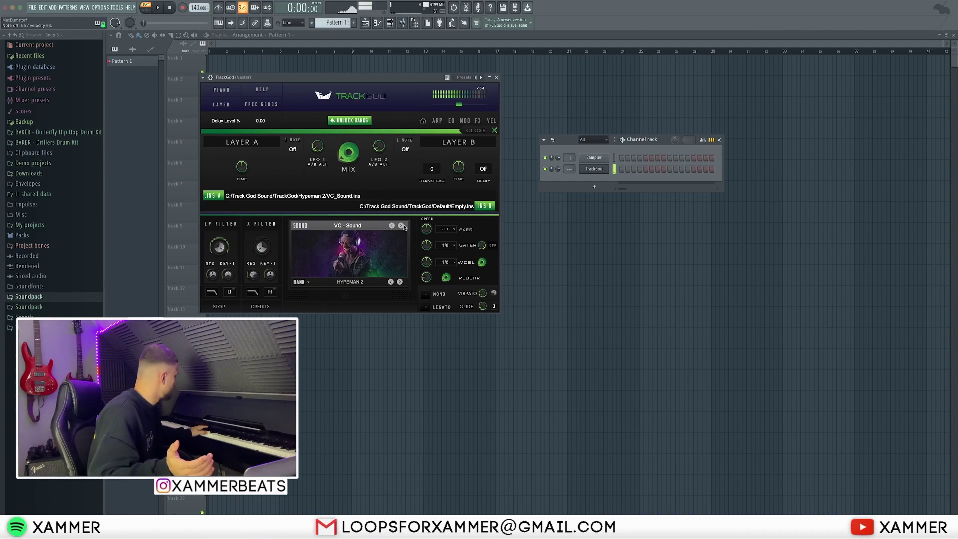
pyautogui.click(402, 226)
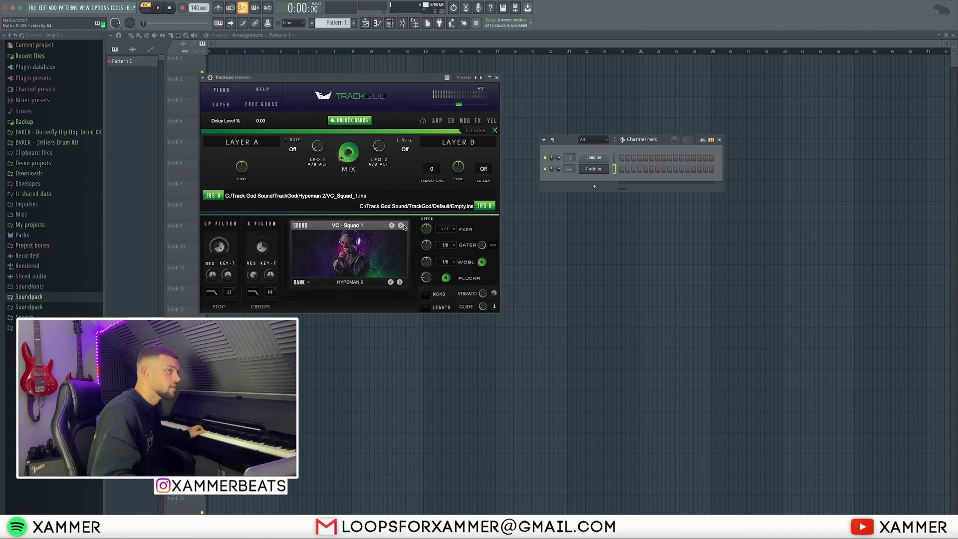
pyautogui.click(402, 225)
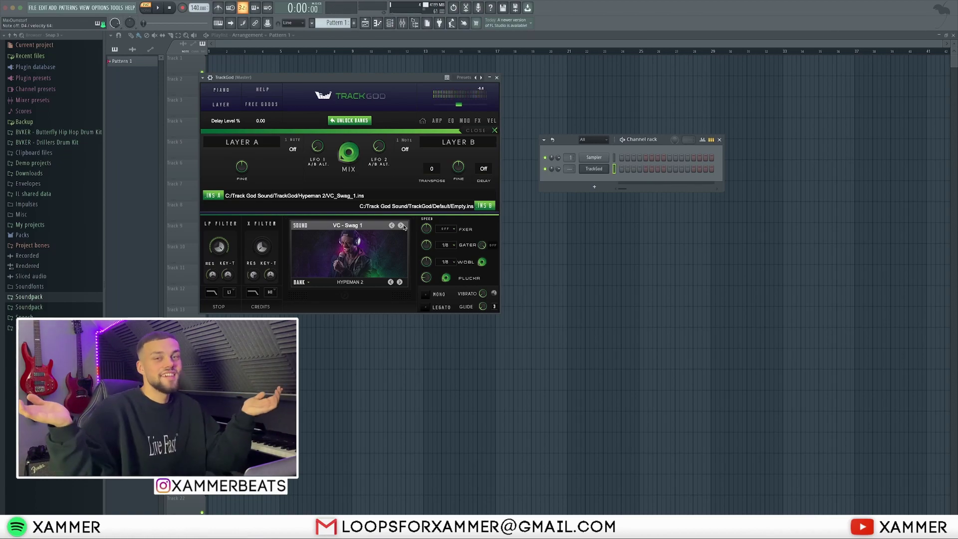
# Switch to the Crystal Bells bank and audition its sounds from BL - A Kings Cup through BL - Bell In Space to BL - Blicker
pyautogui.click(390, 282)
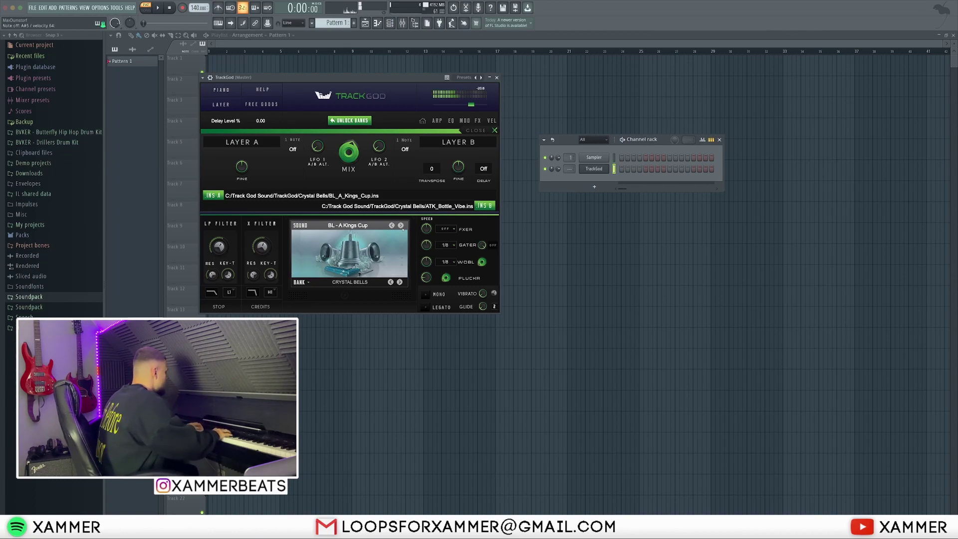
pyautogui.click(401, 226)
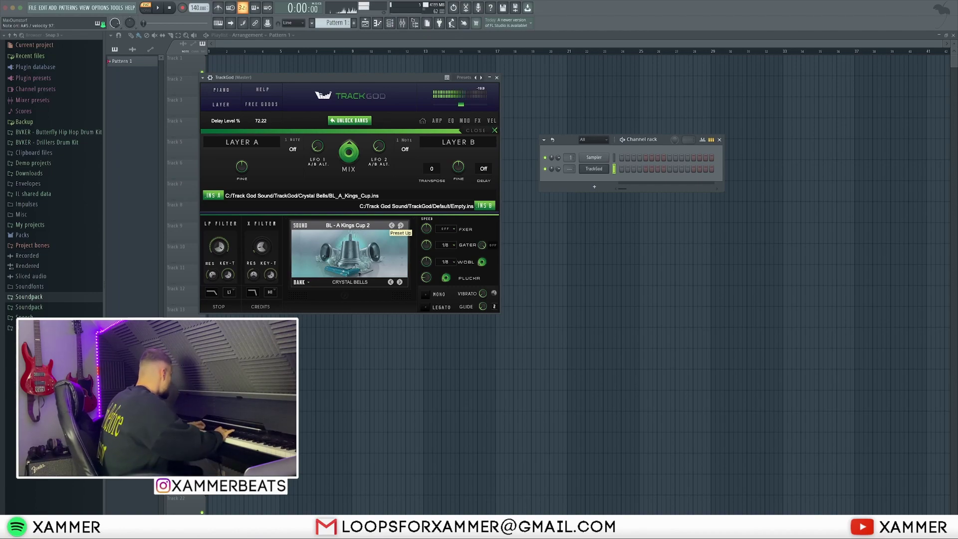
pyautogui.click(401, 226)
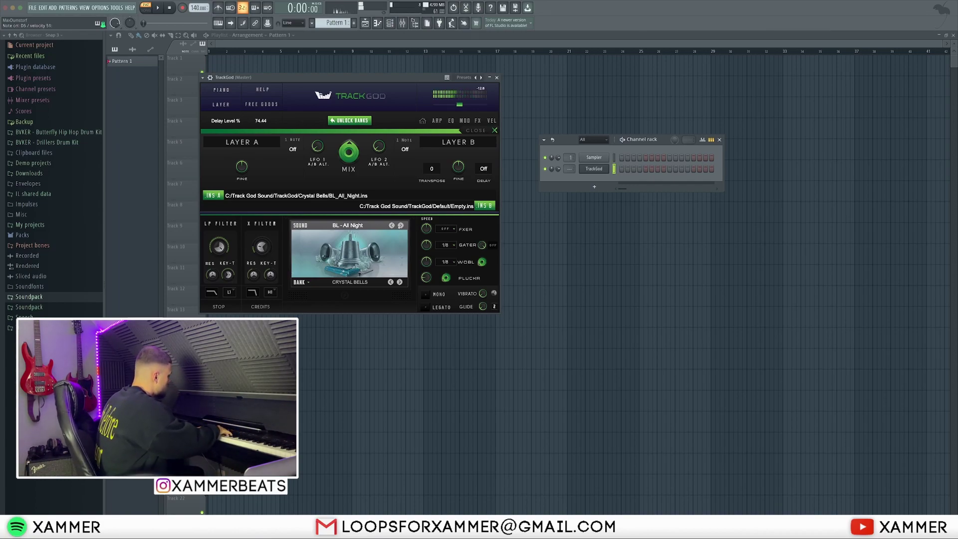
pyautogui.click(400, 227)
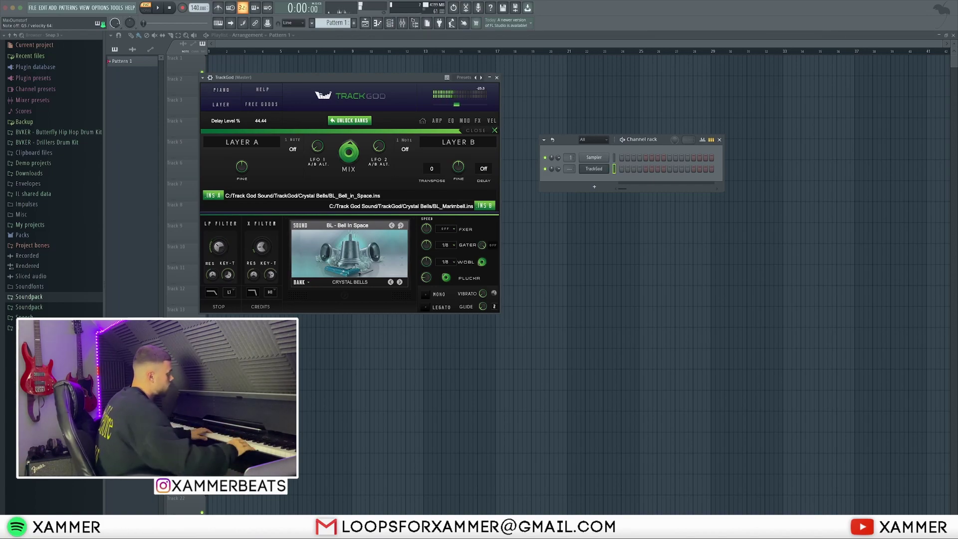
pyautogui.click(399, 226)
pyautogui.click(400, 226)
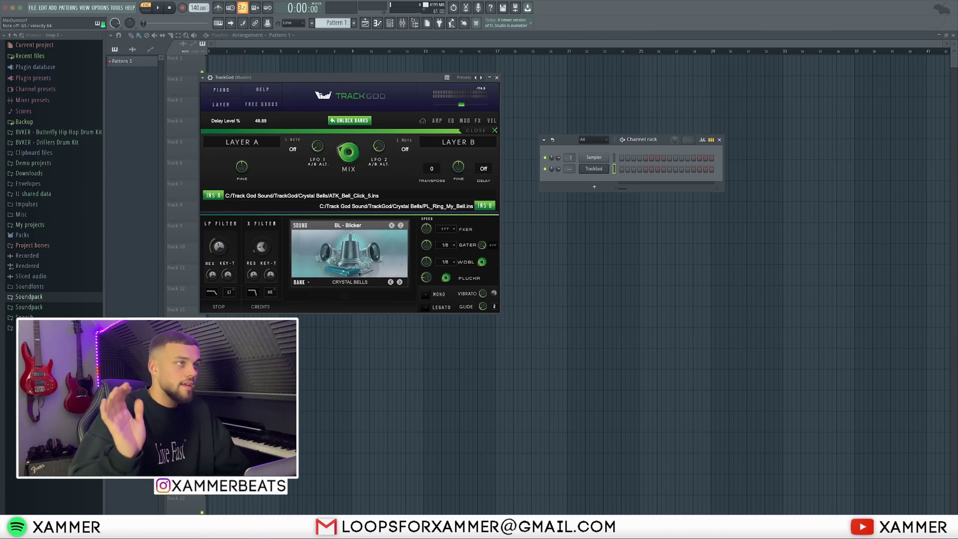
# Advance through the banks to Lit Last Night, loading the ARP - Bad and Boujee sound
pyautogui.click(400, 282)
pyautogui.click(400, 282)
pyautogui.click(399, 282)
pyautogui.click(399, 282)
pyautogui.click(400, 282)
pyautogui.click(400, 282)
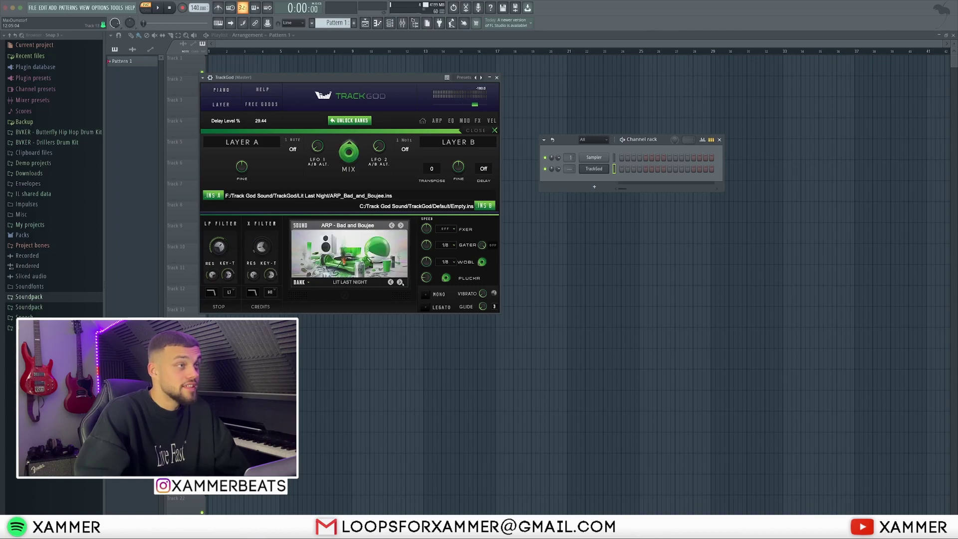
# Cycle through the sound banks past Nova, returning to the Default bank with BL - About A Bell, and reposition the TrackGod window slightly
pyautogui.click(400, 282)
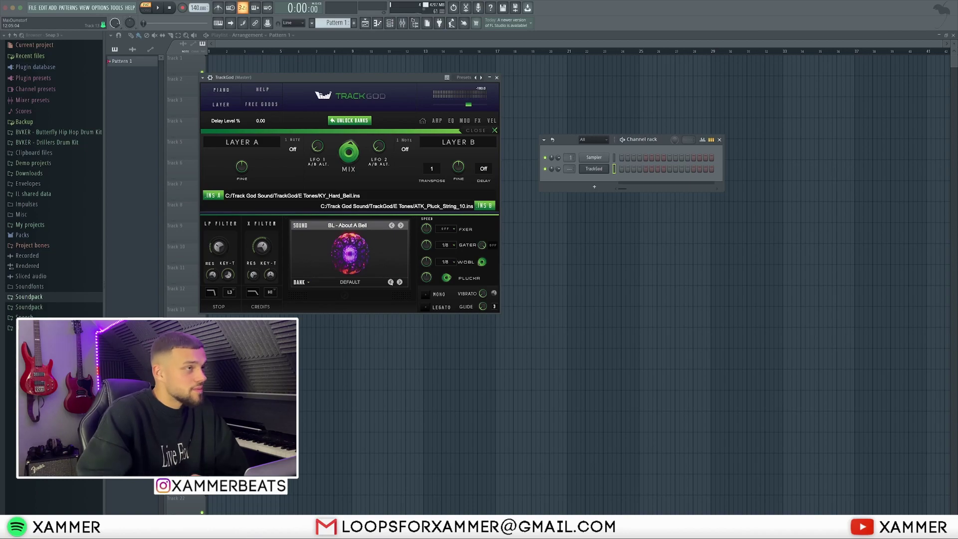
pyautogui.click(399, 282)
pyautogui.click(399, 282)
pyautogui.click(399, 283)
pyautogui.click(399, 283)
pyautogui.click(398, 282)
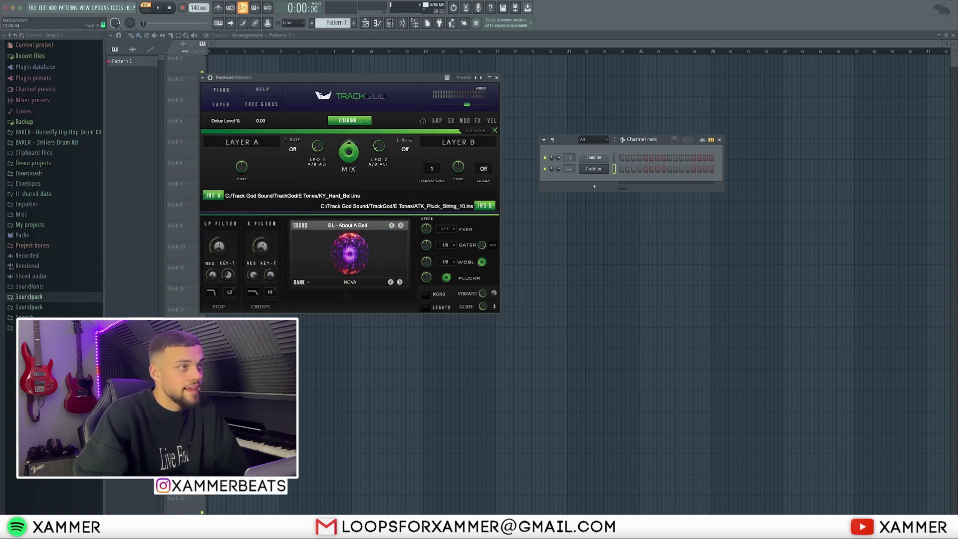
pyautogui.click(399, 282)
pyautogui.click(399, 283)
pyautogui.click(399, 283)
pyautogui.click(399, 283)
pyautogui.moveTo(348, 80); pyautogui.dragTo(359, 83)
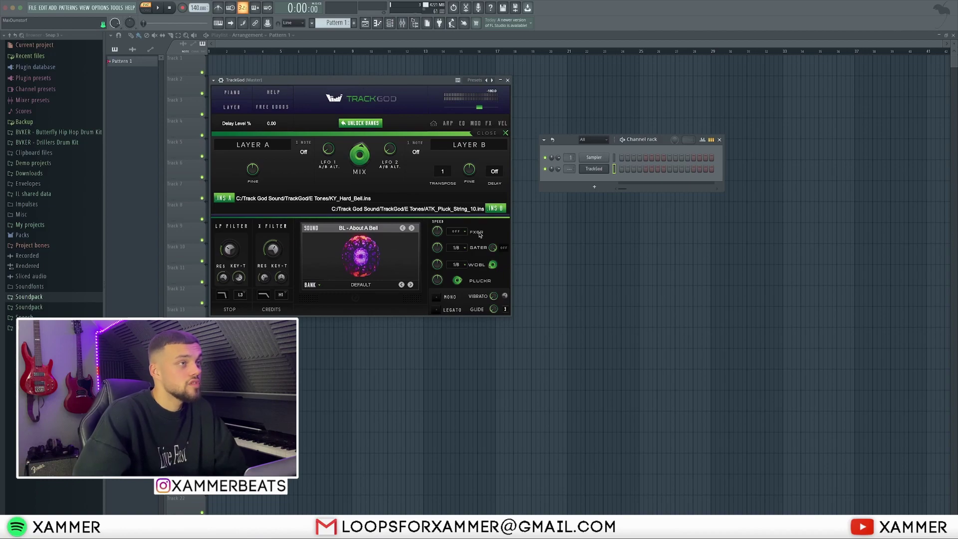
# Browse forward to the Hypeman 2 bank and back past Default, loading the E Tones bank with the 3003 Organ sound
pyautogui.click(410, 284)
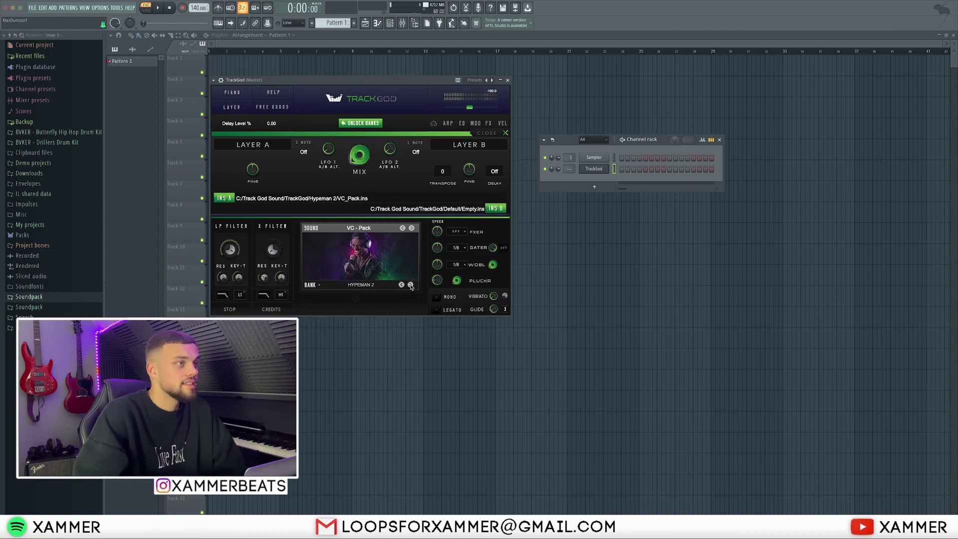
pyautogui.click(410, 285)
pyautogui.click(410, 285)
pyautogui.click(402, 285)
pyautogui.click(402, 285)
pyautogui.click(402, 285)
pyautogui.click(402, 285)
pyautogui.click(402, 285)
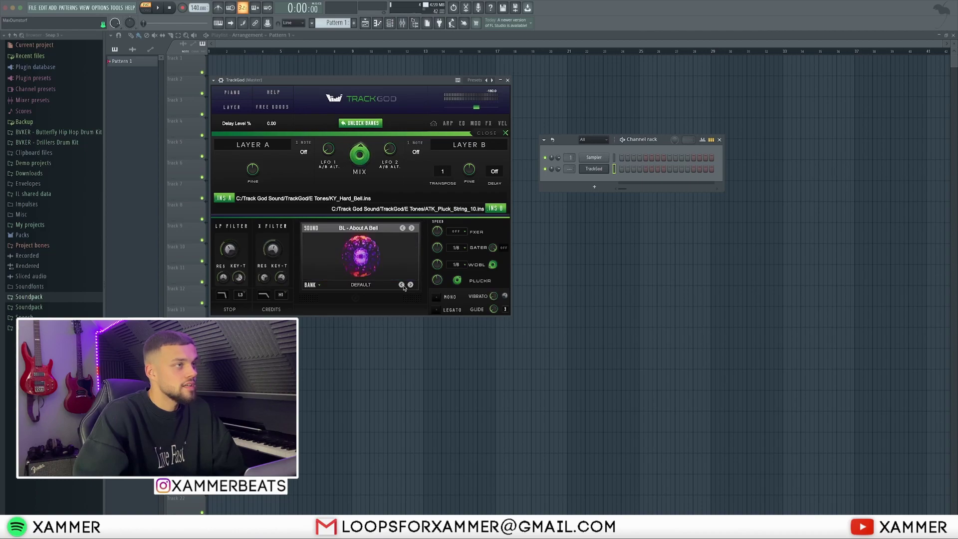
pyautogui.click(401, 285)
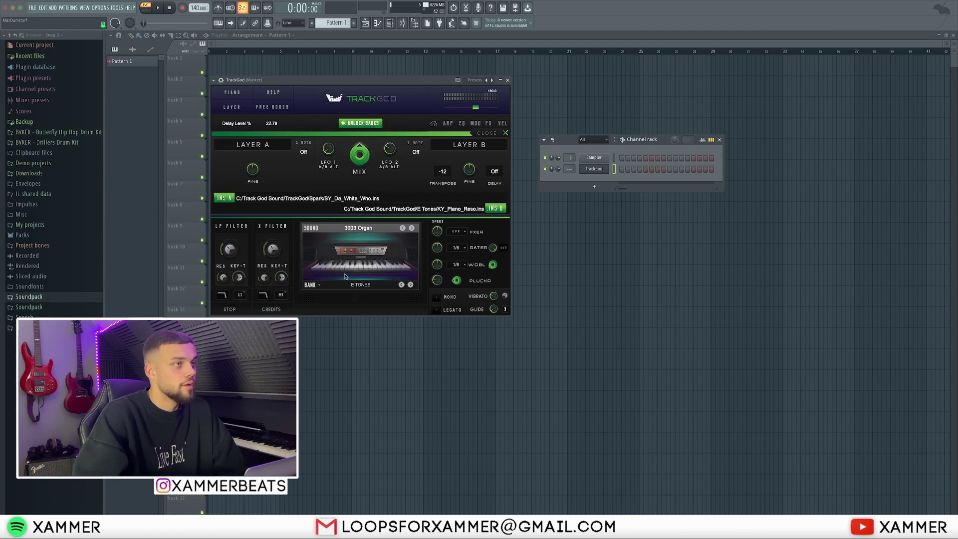
# Audition the E Tones sounds from Bellair, Big Magic and Boxed through Buddafy, Caching and Clean to Copter Organ
pyautogui.click(412, 228)
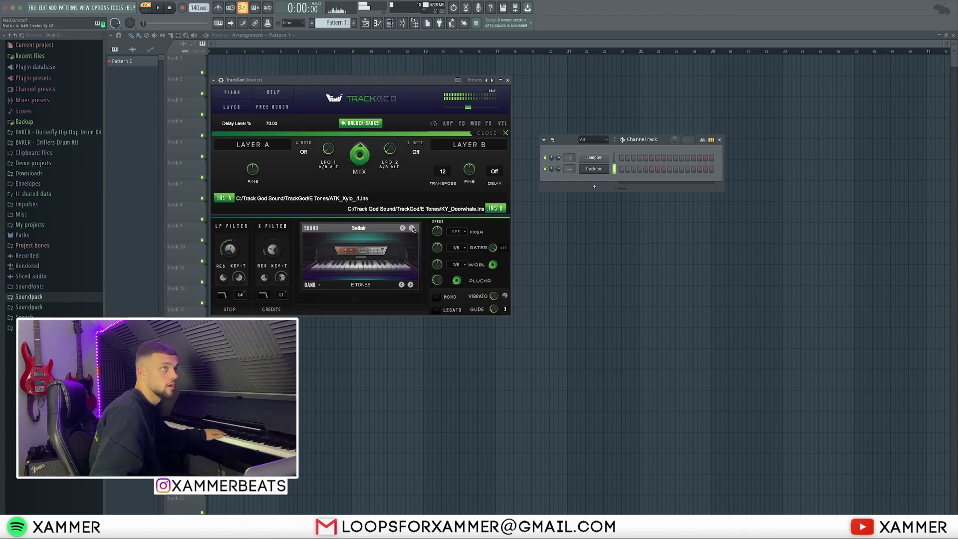
pyautogui.click(412, 228)
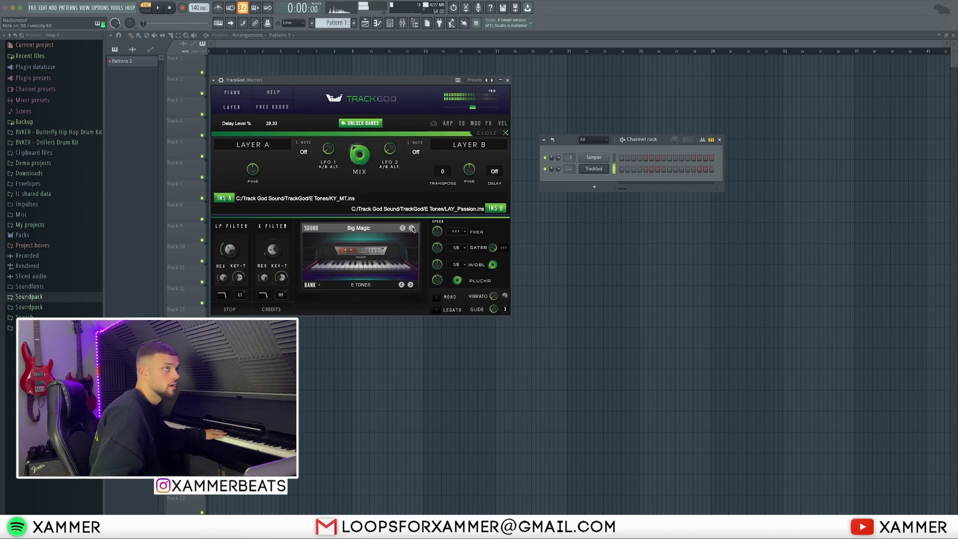
pyautogui.click(412, 229)
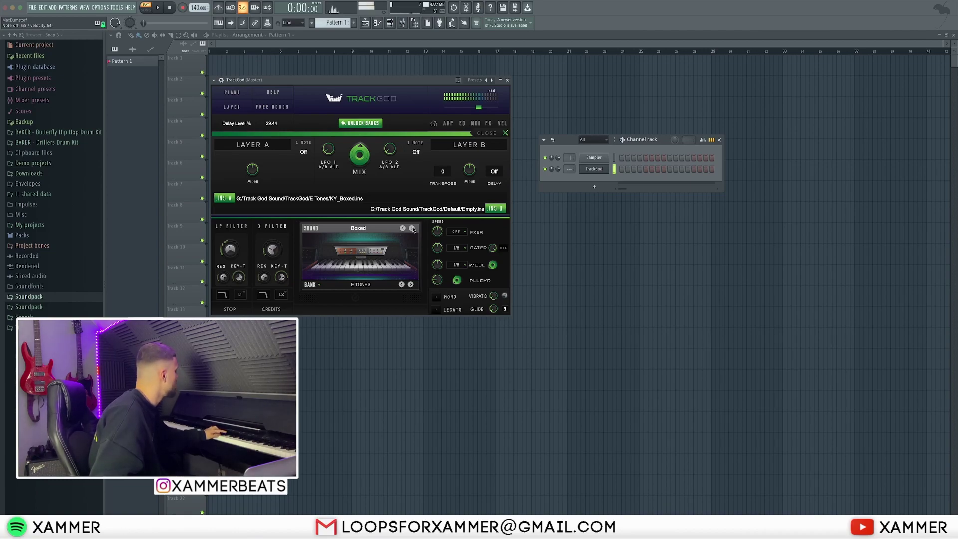
pyautogui.click(413, 228)
pyautogui.click(413, 228)
pyautogui.click(412, 228)
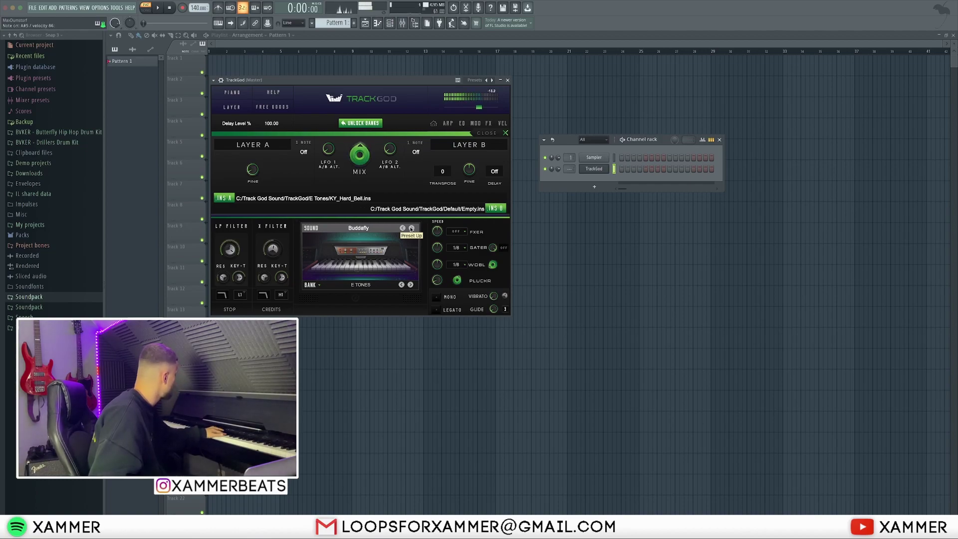
pyautogui.click(411, 228)
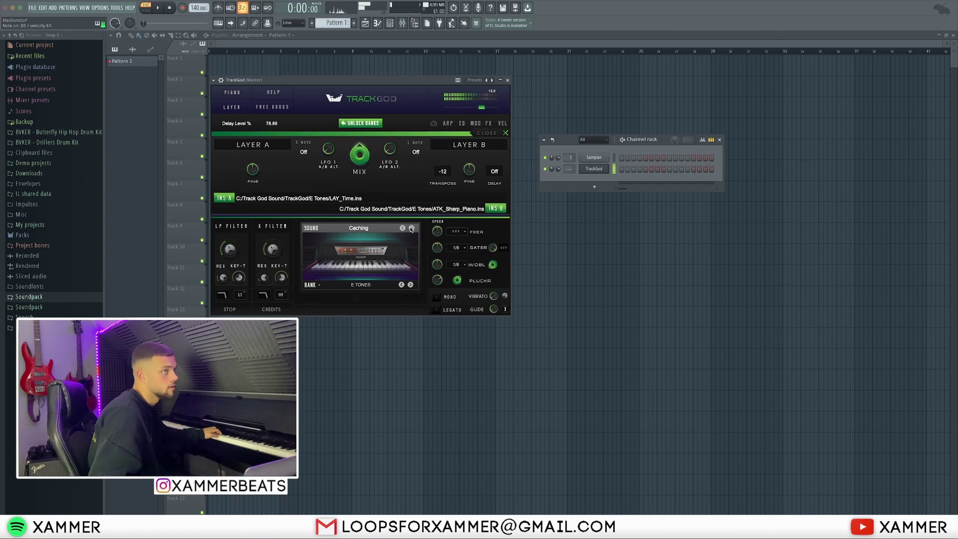
pyautogui.click(411, 229)
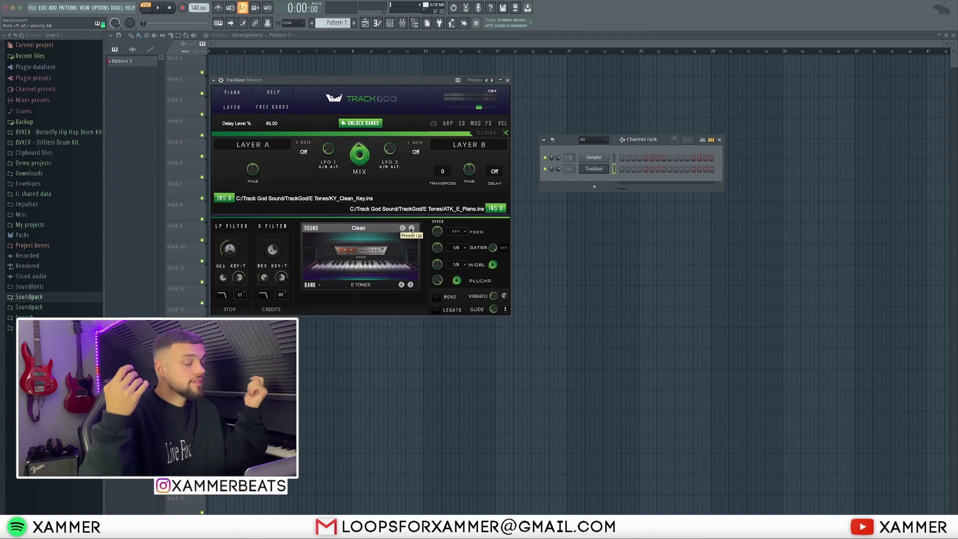
pyautogui.click(412, 228)
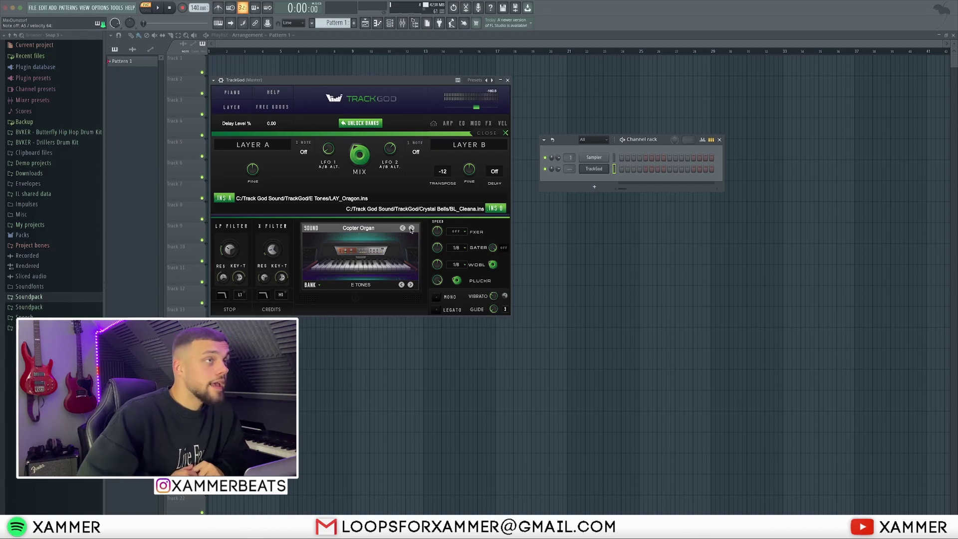
pyautogui.moveTo(349, 81)
pyautogui.mouseDown()
pyautogui.moveTo(368, 84)
pyautogui.moveTo(358, 78)
pyautogui.mouseUp()
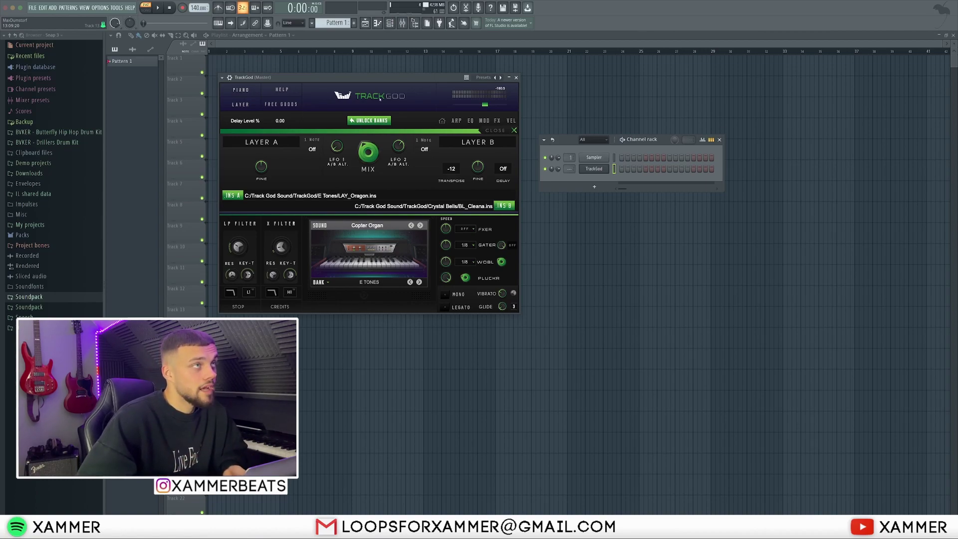
pyautogui.moveTo(358, 84); pyautogui.dragTo(356, 80)
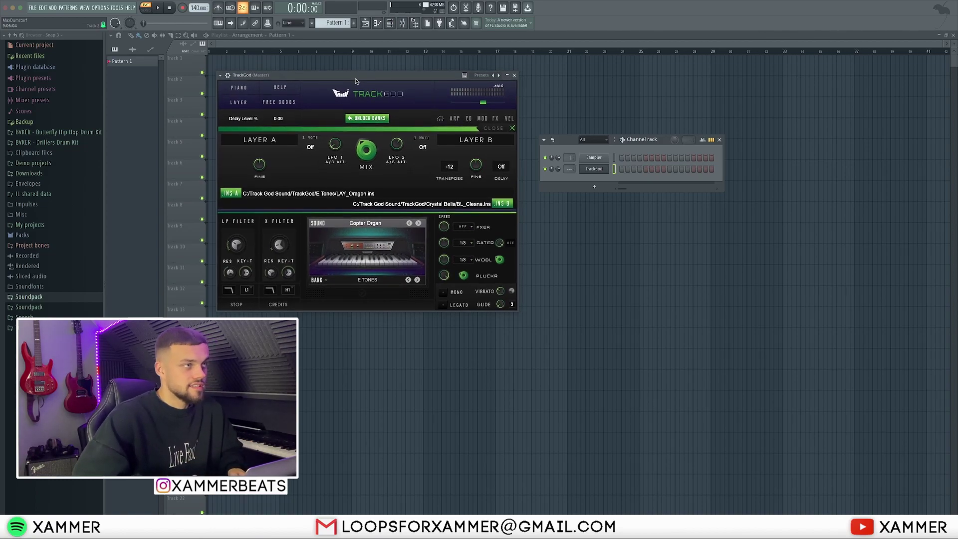
pyautogui.moveTo(356, 81); pyautogui.dragTo(357, 76)
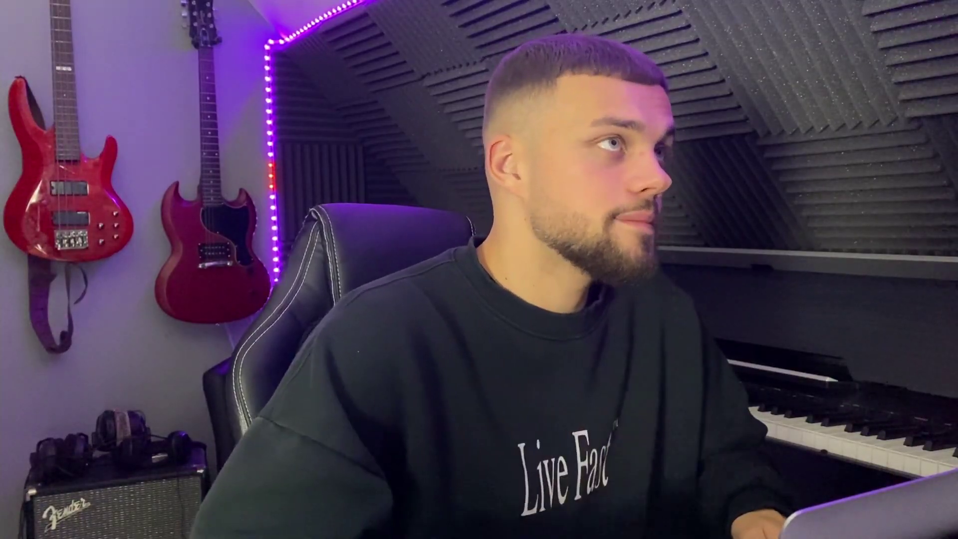